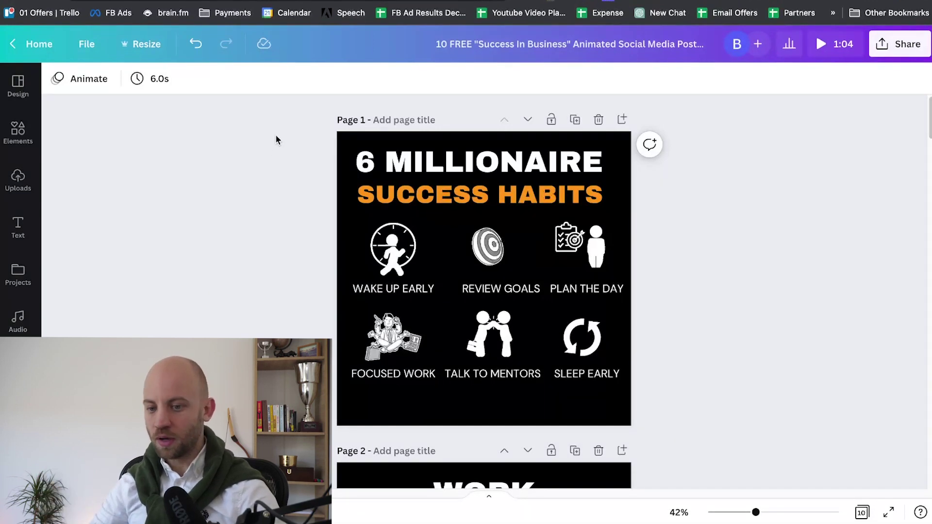
Recolour page 1's background from black to a dark blue, leaving the text and icons unchanged
scroll(260, 196, down, 2)
scroll(260, 196, up, 2)
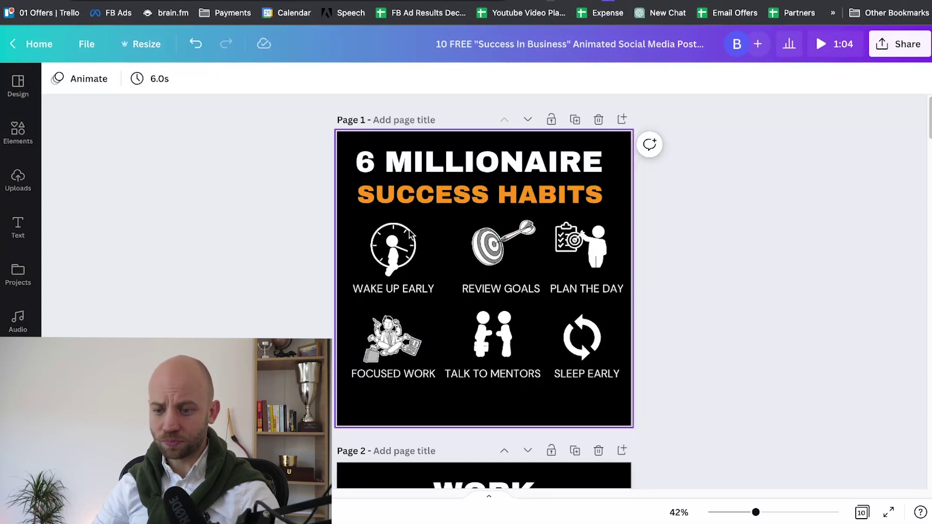
scroll(304, 216, down, 10)
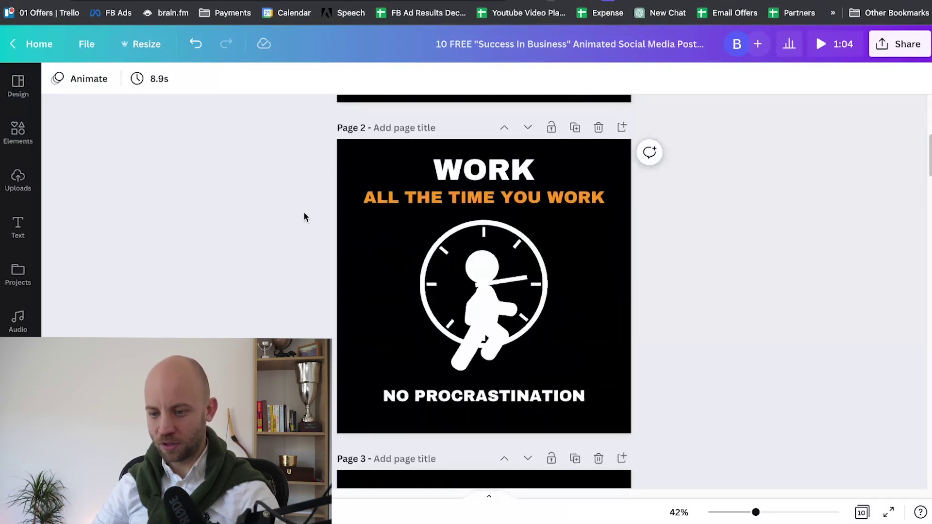
scroll(304, 213, down, 4)
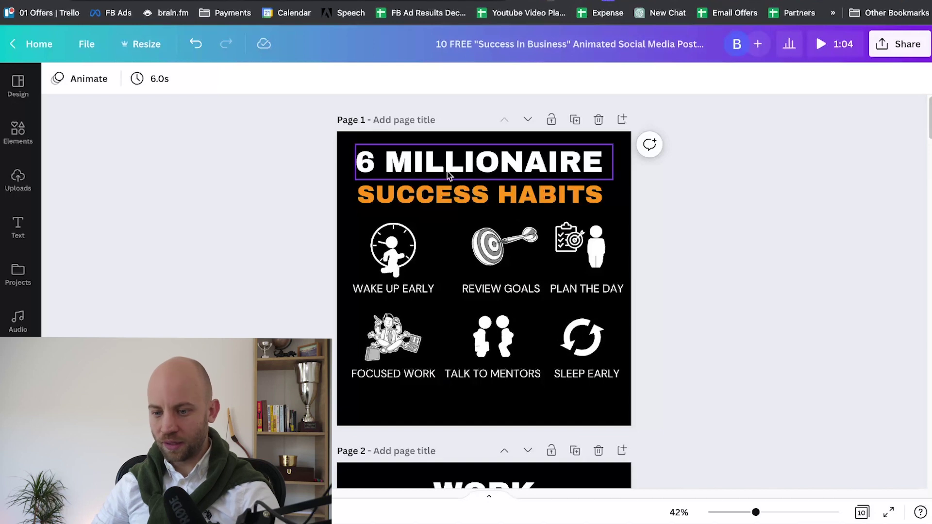
click(346, 226)
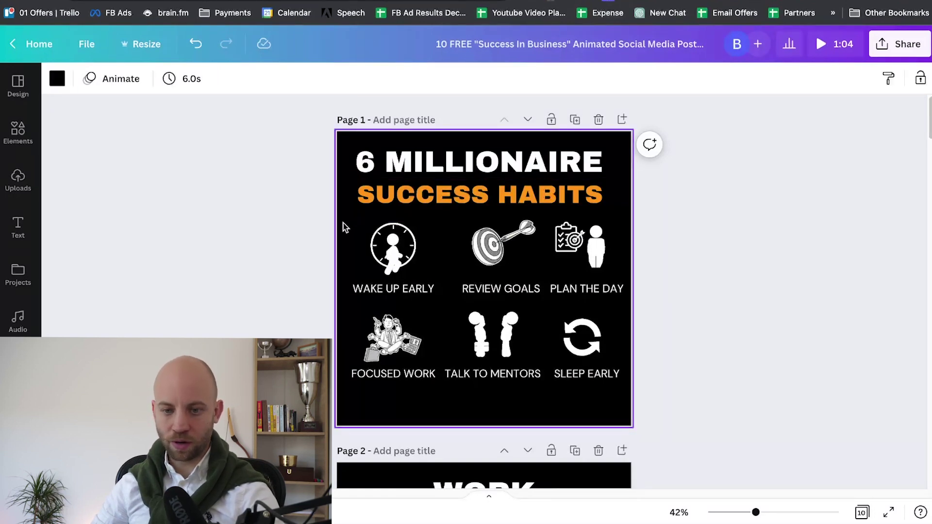
click(60, 77)
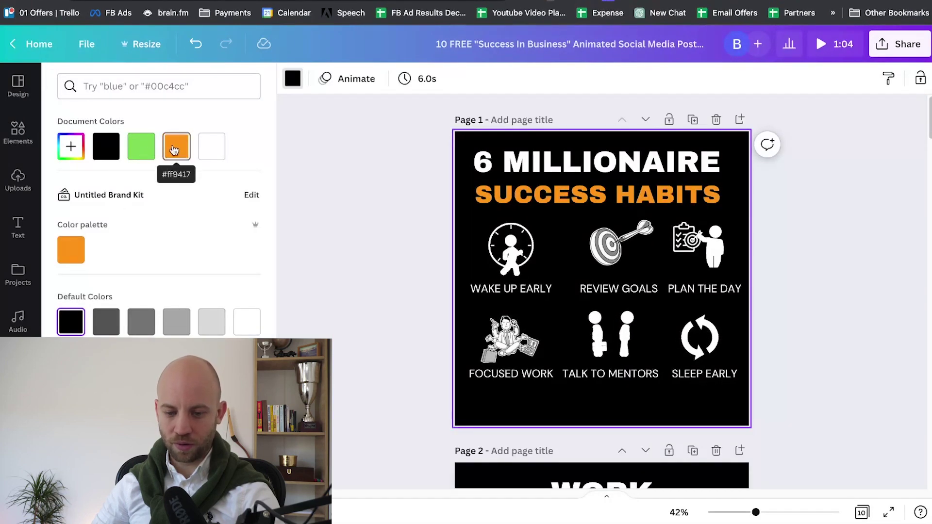
key(ctrl+z)
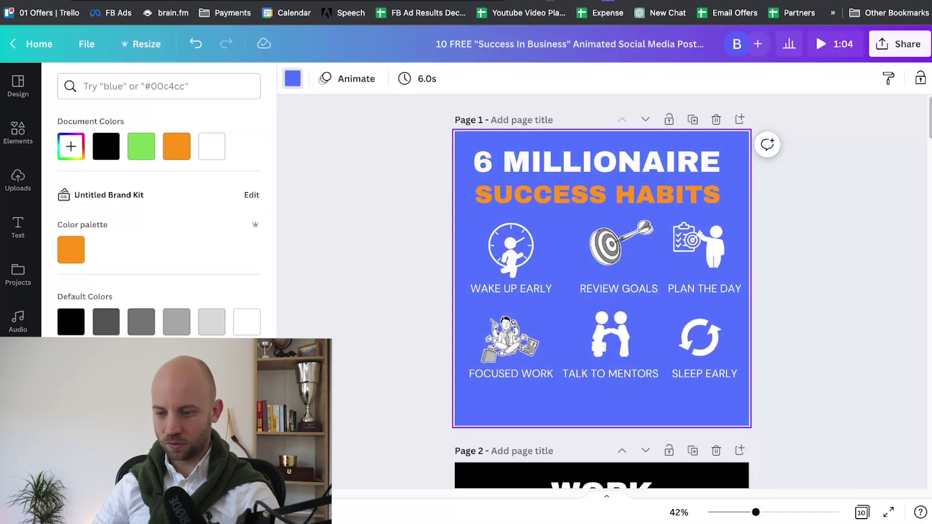
key(ctrl+z)
click(312, 256)
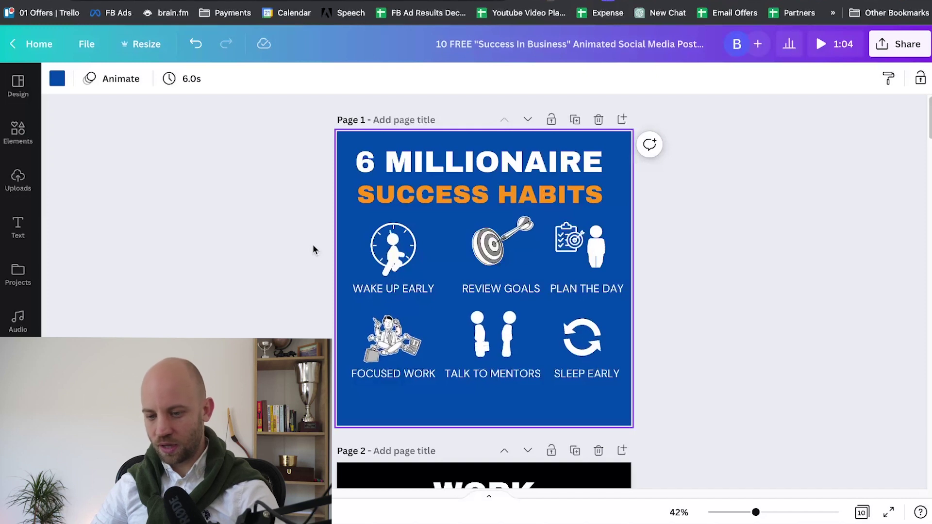
click(374, 291)
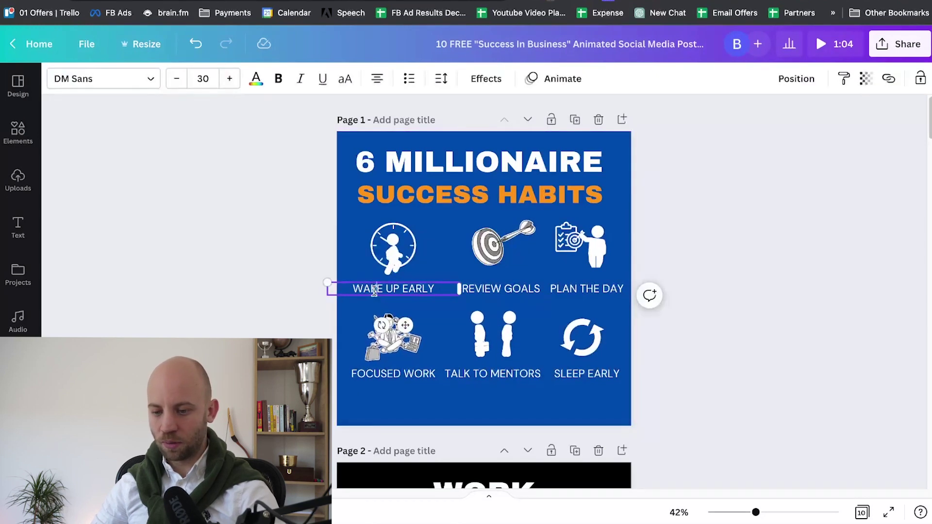
click(374, 291)
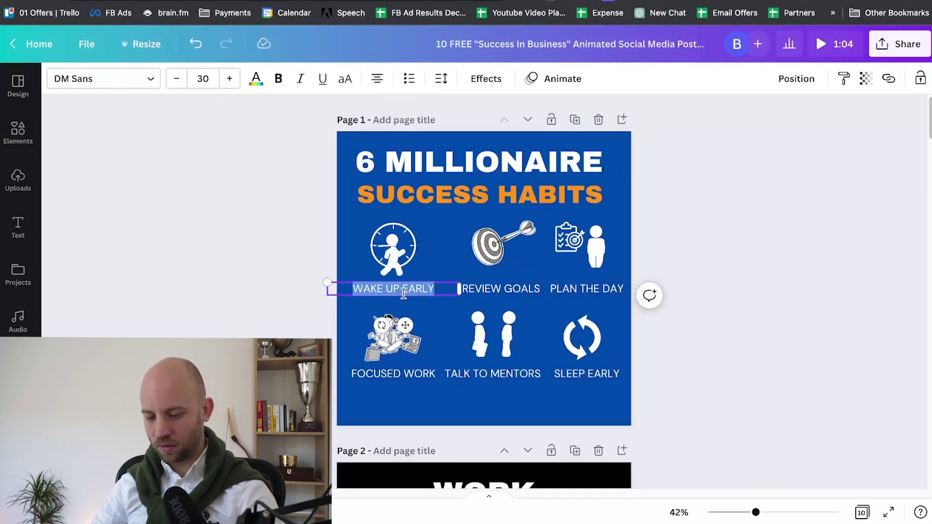
text(change )
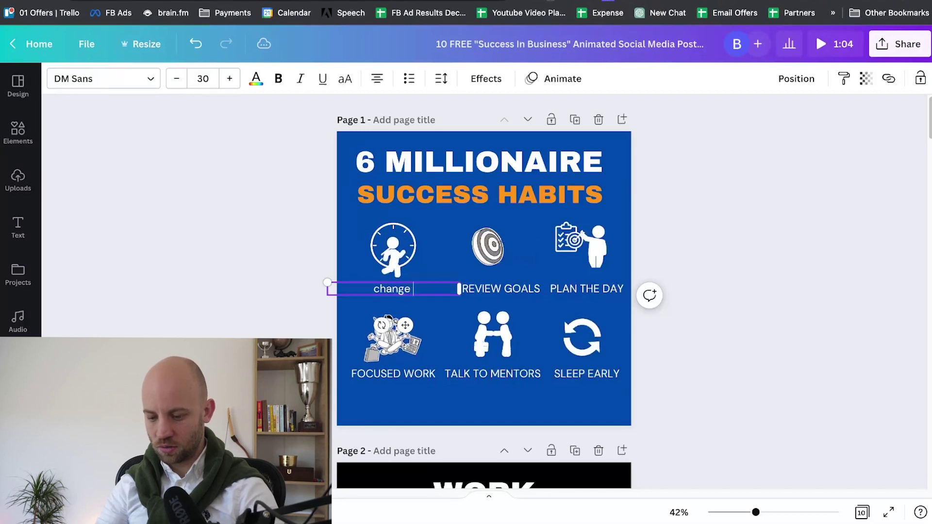
text(the text)
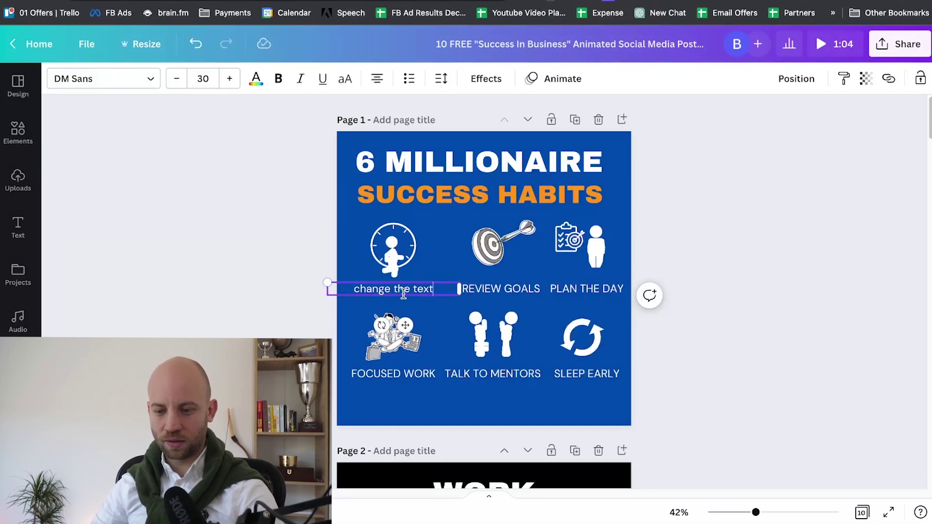
click(295, 248)
key(ctrl+z)
click(393, 248)
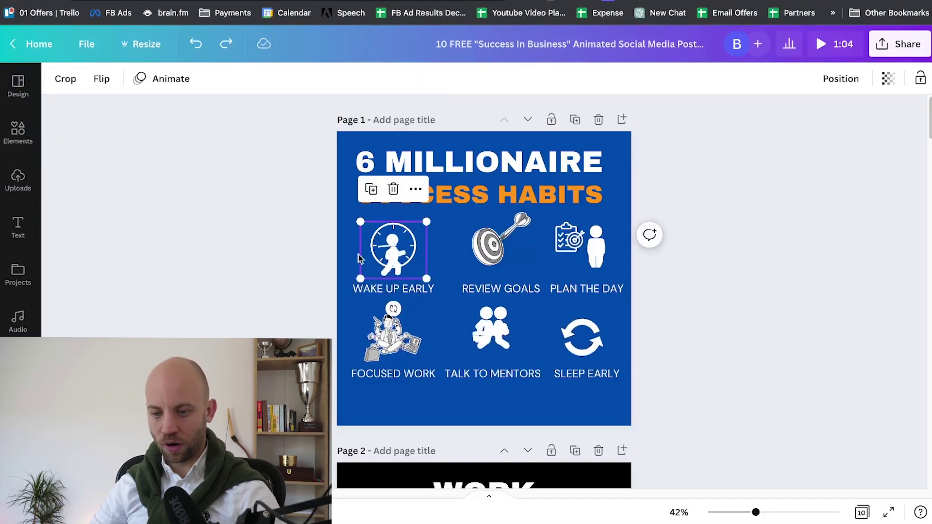
click(199, 256)
click(378, 340)
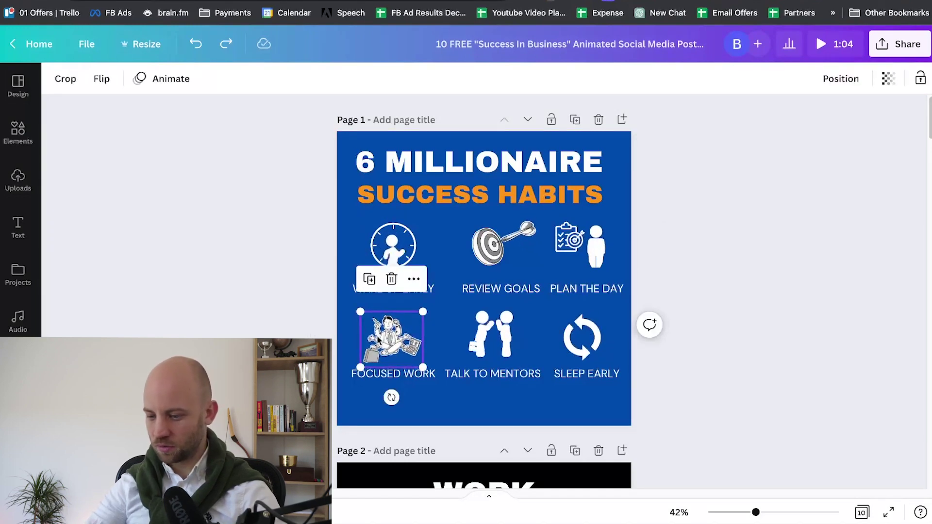
key(Delete)
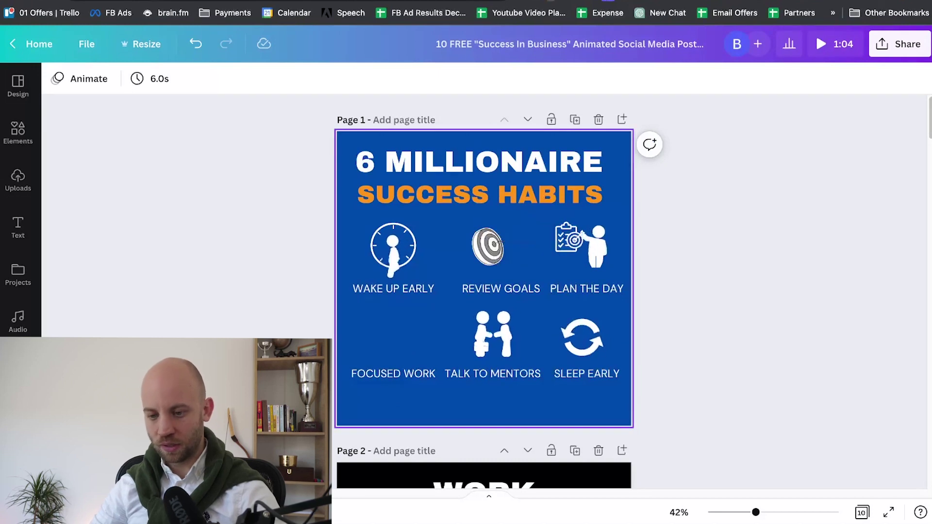
key(ctrl+z)
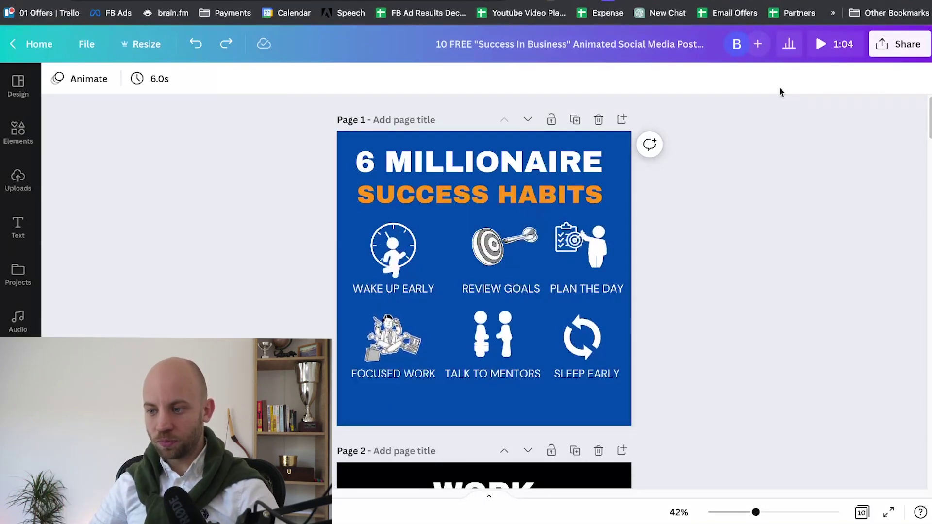
Open Share > Download and expand the File type list, currently MP4 Video at 1,080 × 1,080 px
click(908, 45)
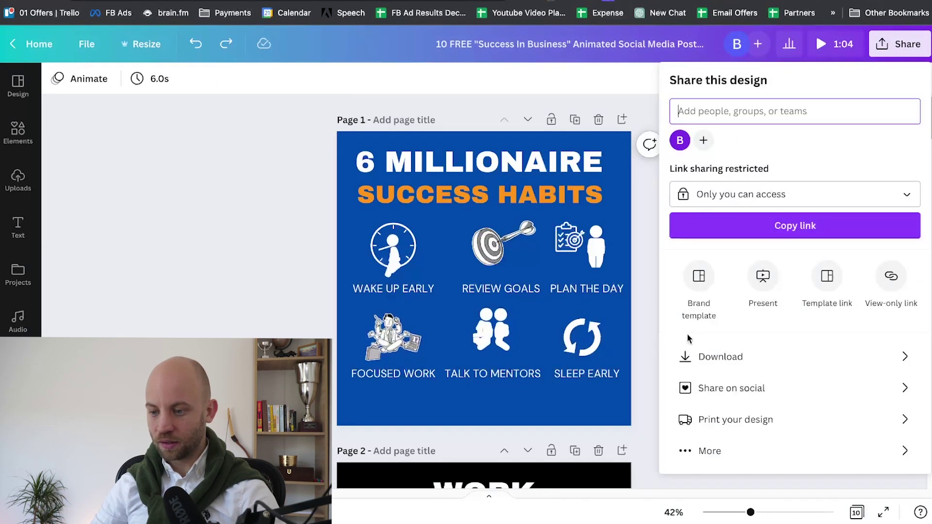
click(752, 362)
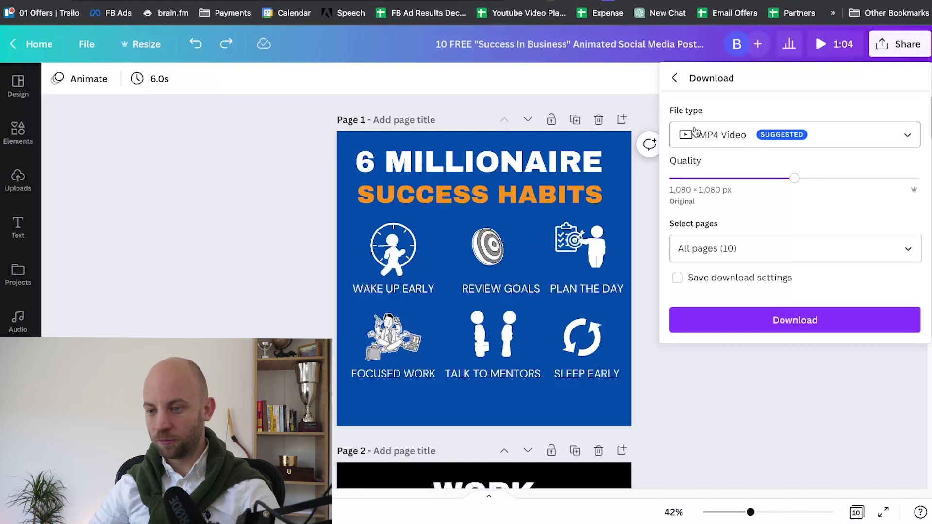
click(737, 141)
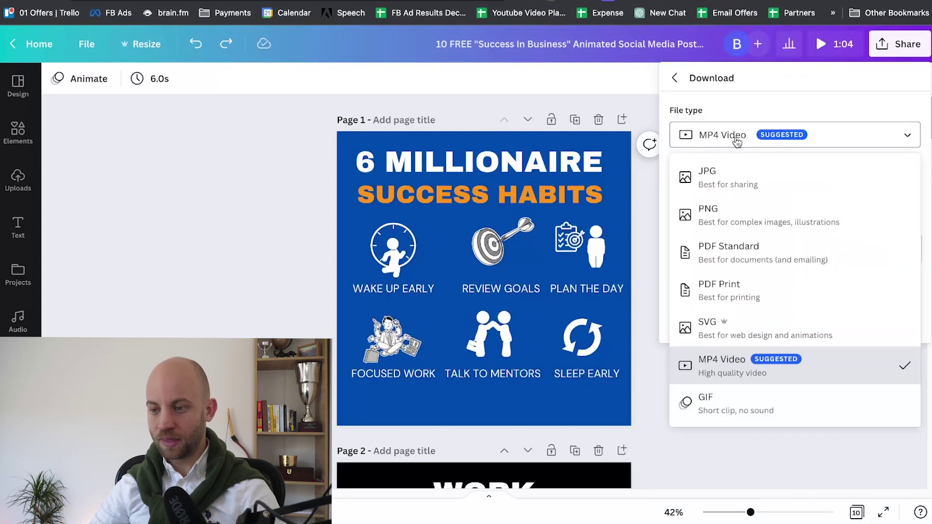
Set the download to JPG with only Page 1 selected, and start it
click(715, 188)
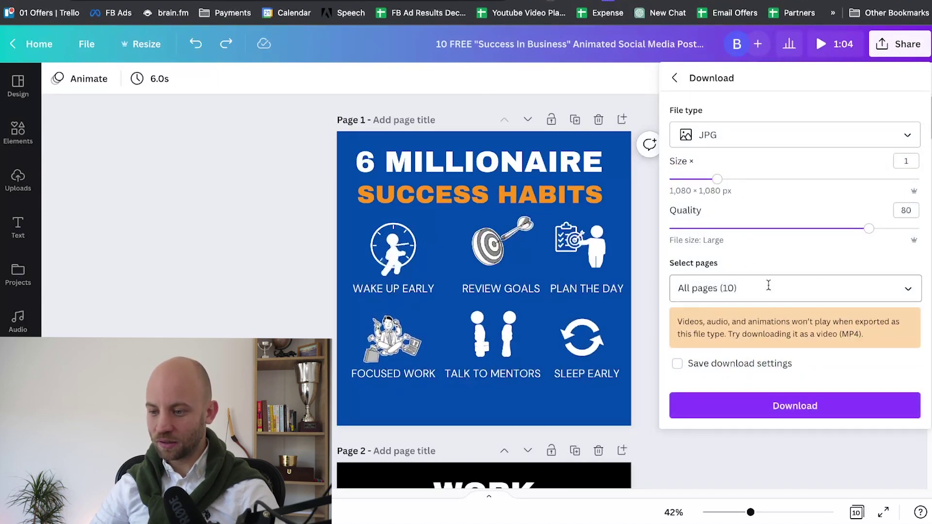
click(836, 289)
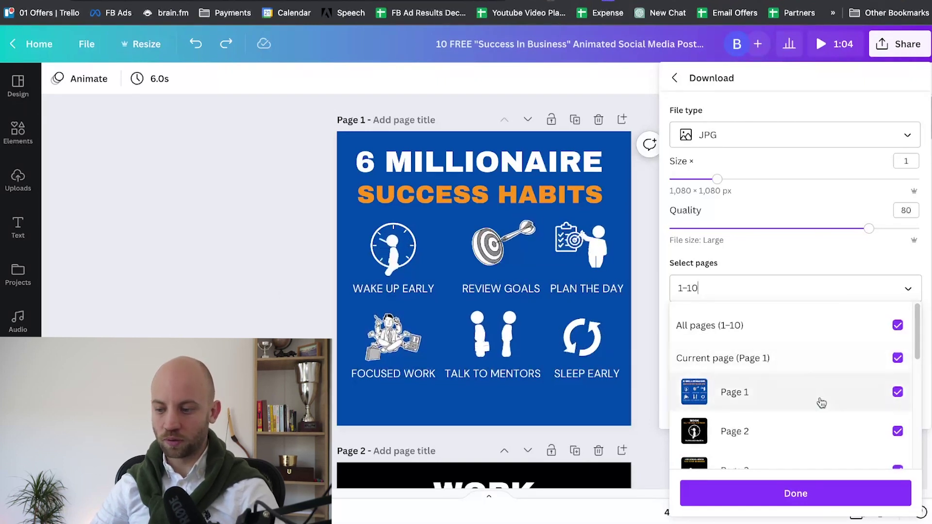
click(898, 326)
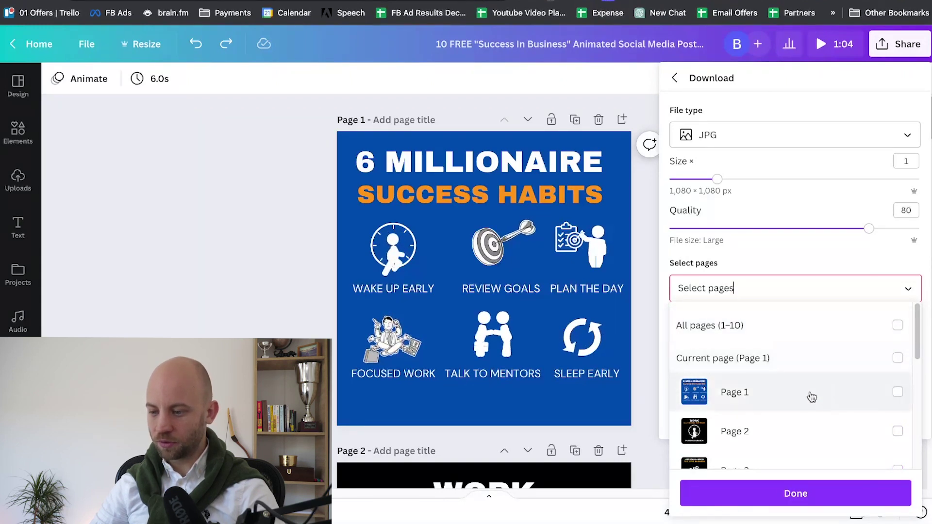
click(897, 393)
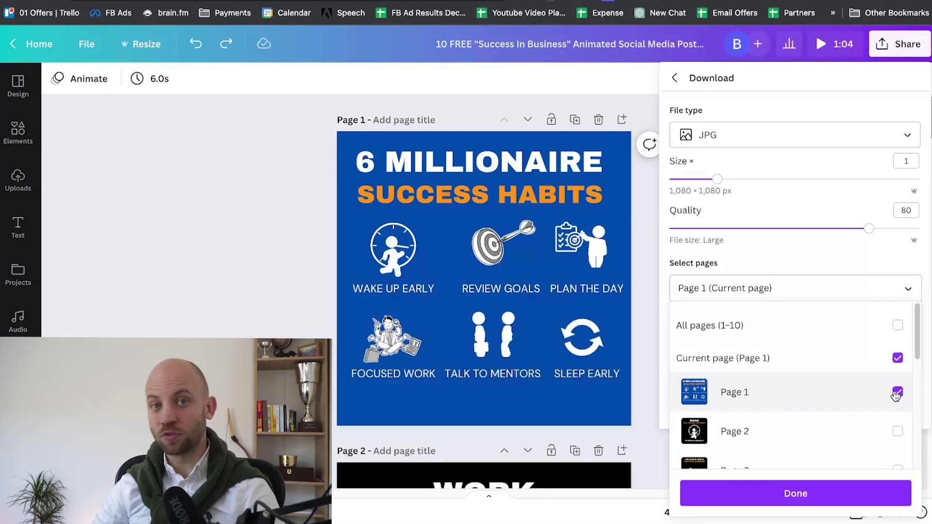
click(816, 493)
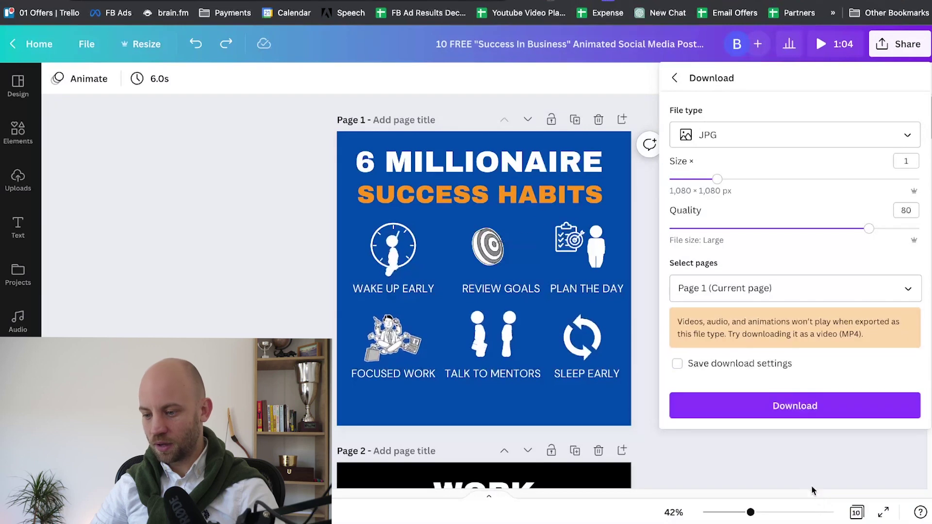
click(774, 412)
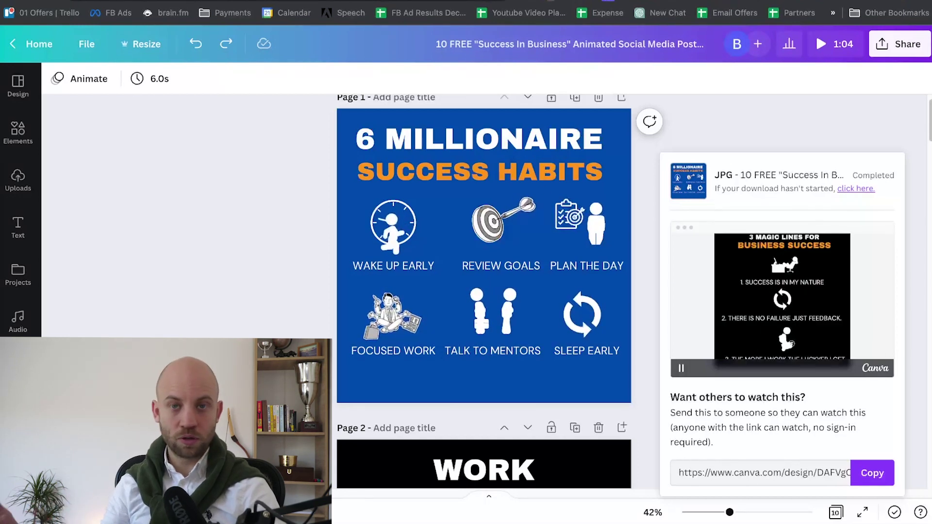
Close the finished JPG download panel and bring up the Share options again
click(293, 260)
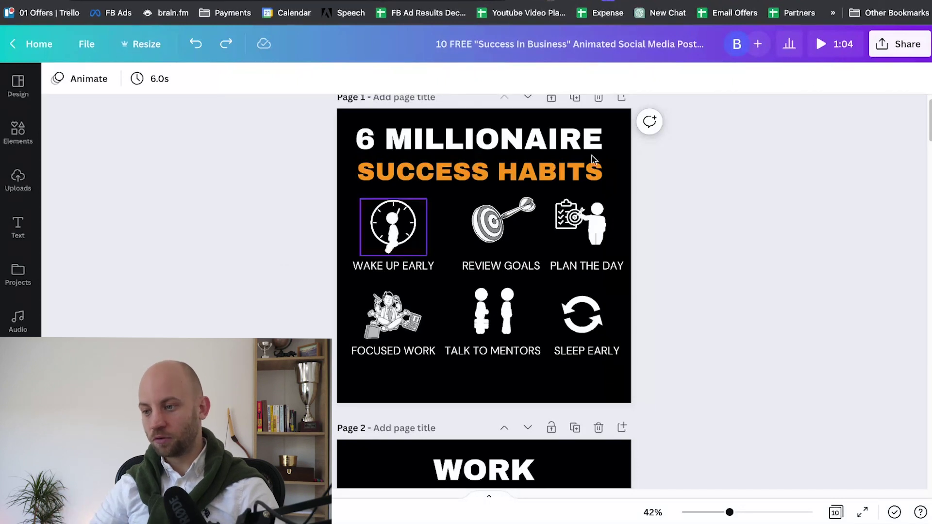
click(889, 54)
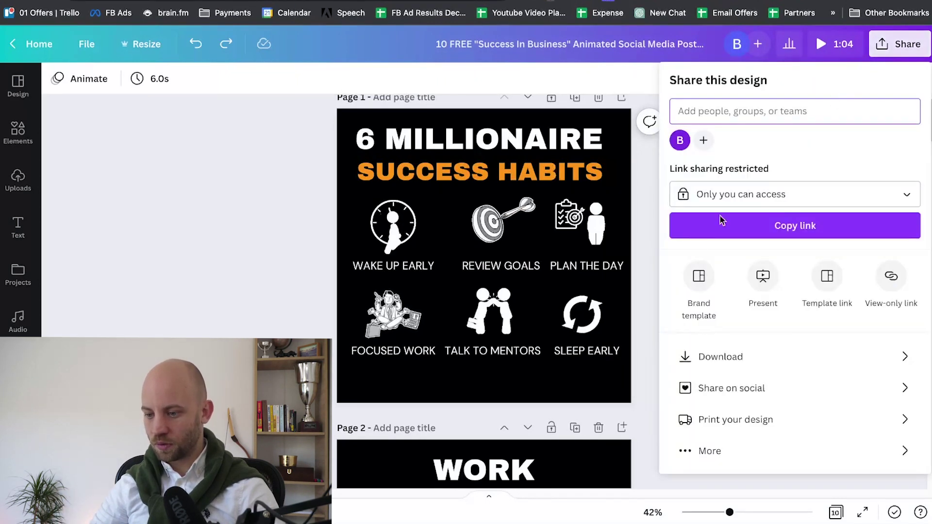
Keep MP4 Video as the file type, limit the pages to Page 1, and start the download
click(770, 357)
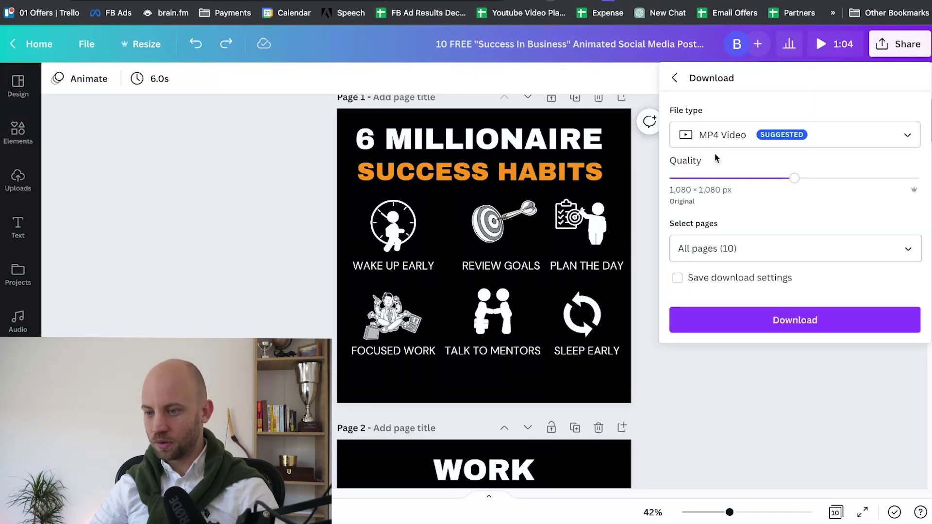
click(723, 138)
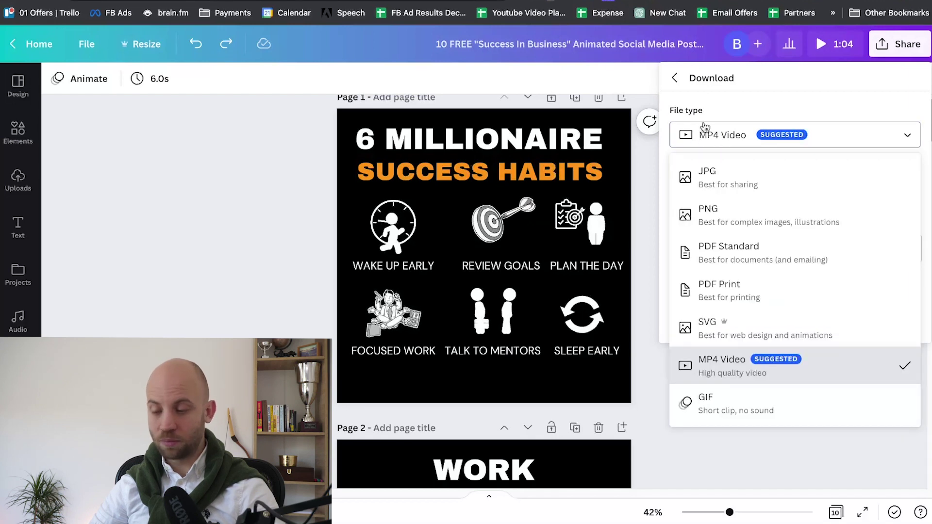
click(742, 139)
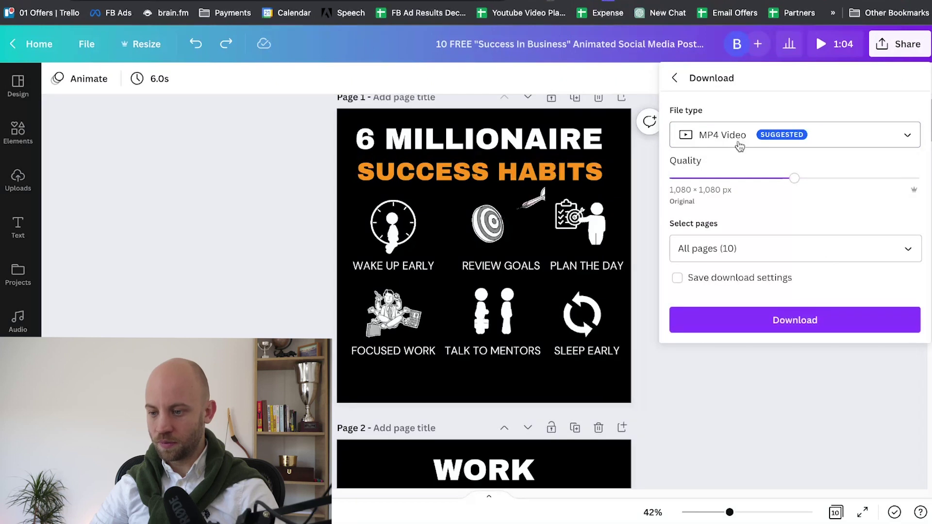
click(719, 256)
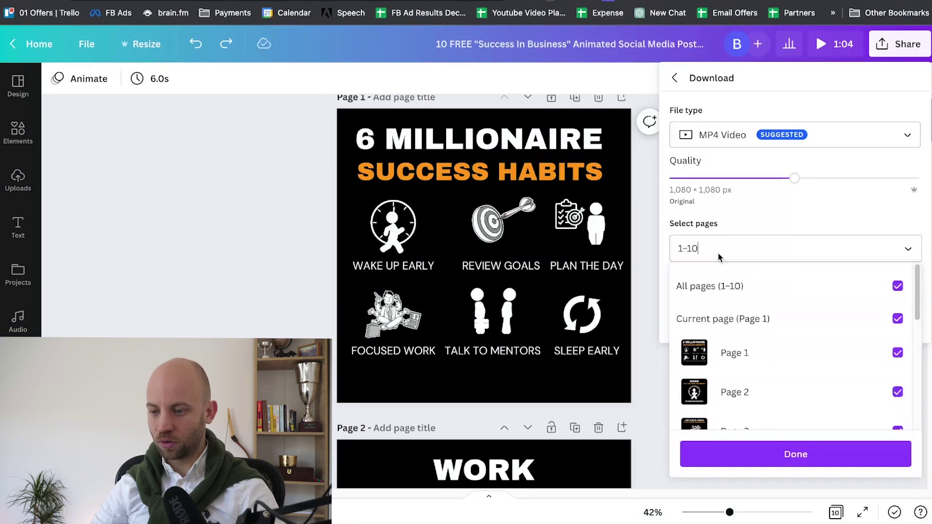
click(902, 294)
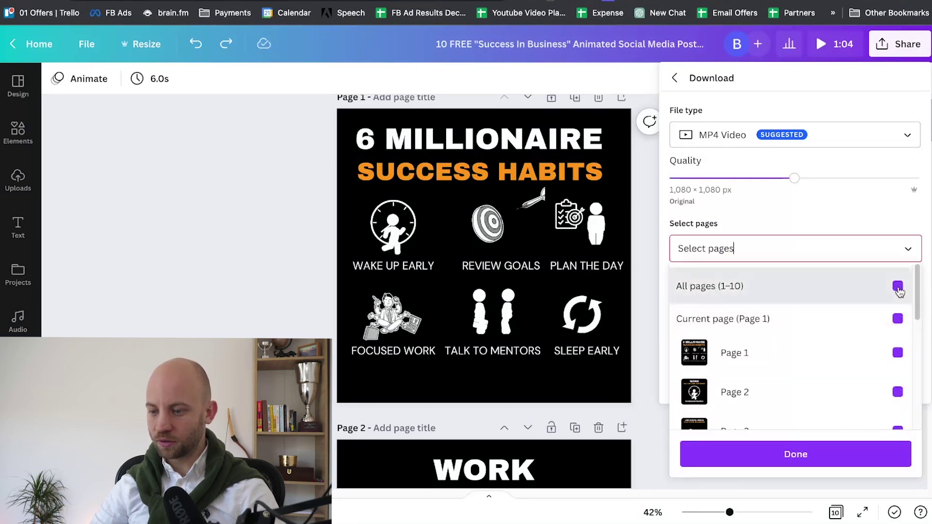
click(897, 353)
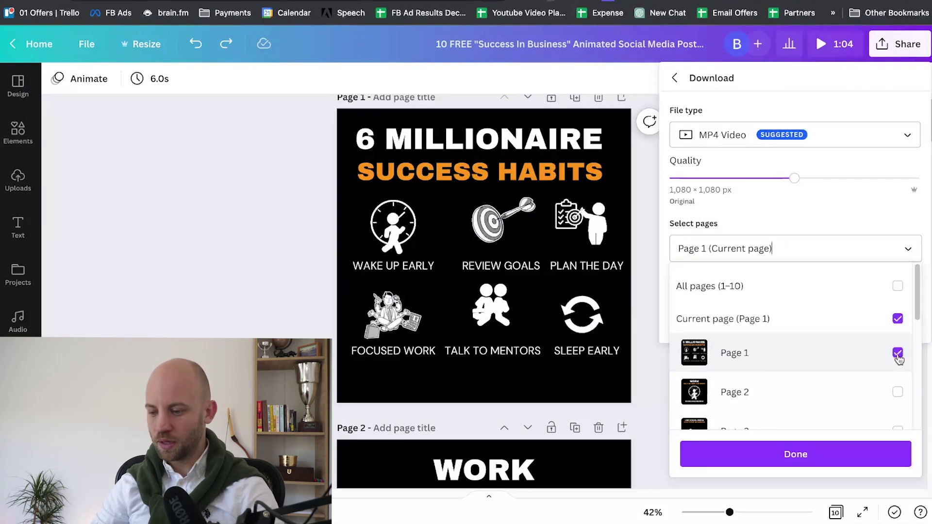
click(775, 459)
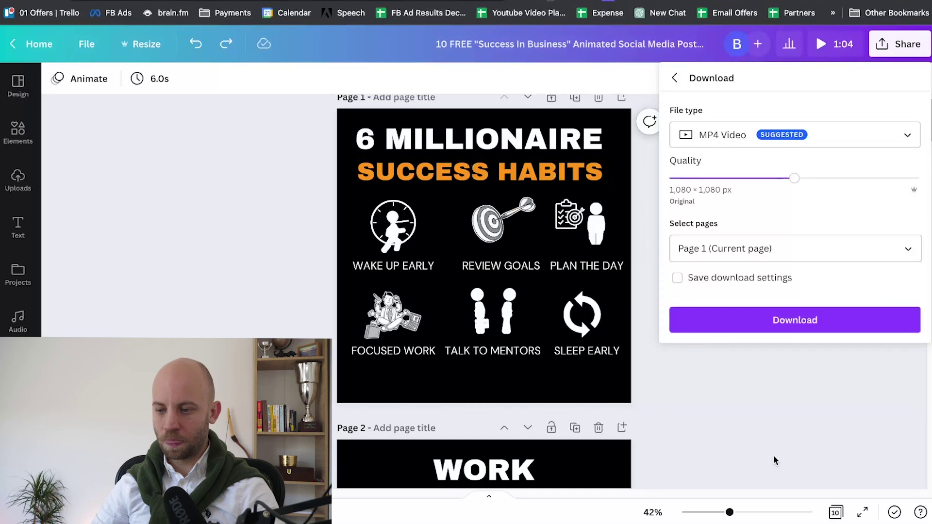
click(759, 323)
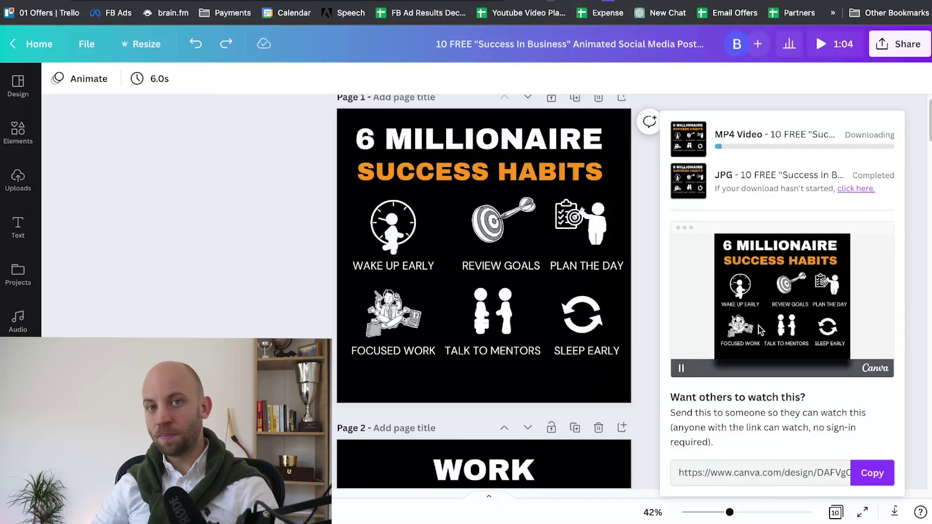
Dismiss the download progress panel while the page 1 MP4 finishes downloading
click(199, 282)
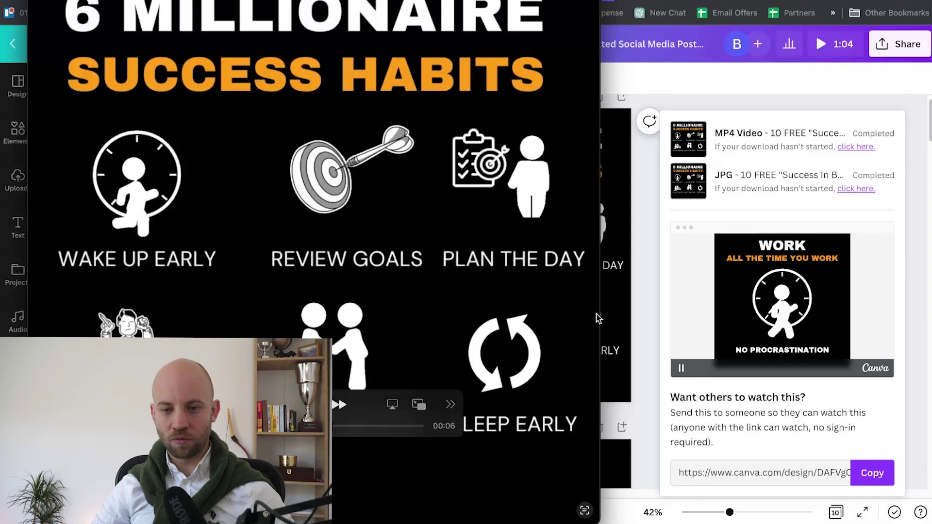
Close the QuickTime Player window playing the 6-second MP4 with Cmd+W
key(super+w)
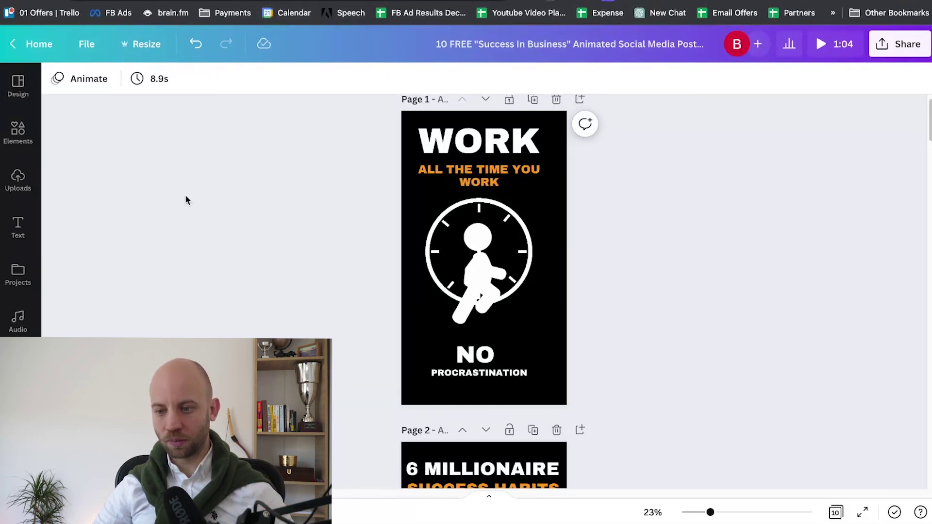
Open Share > Download for the tall WORK design, showing MP4 Video at 1080p (HD)
scroll(321, 229, up, 1)
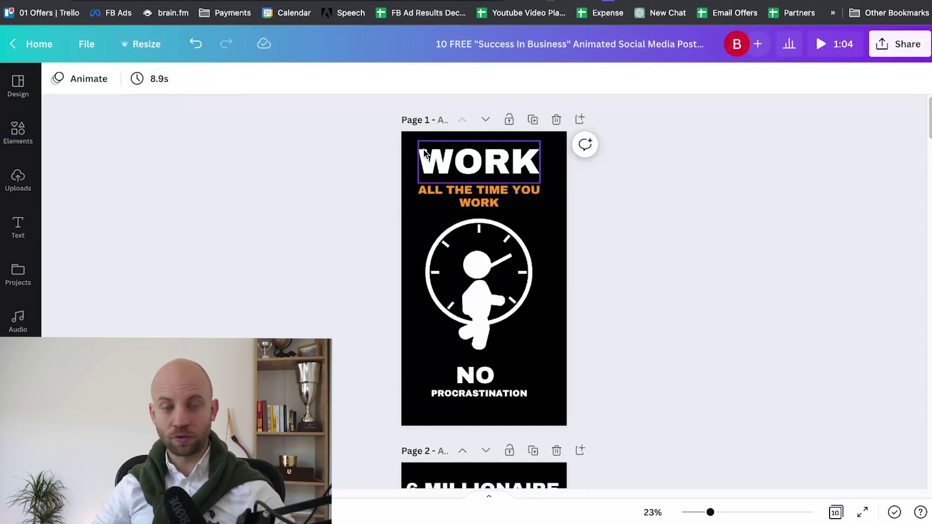
scroll(516, 315, down, 7)
scroll(422, 233, up, 7)
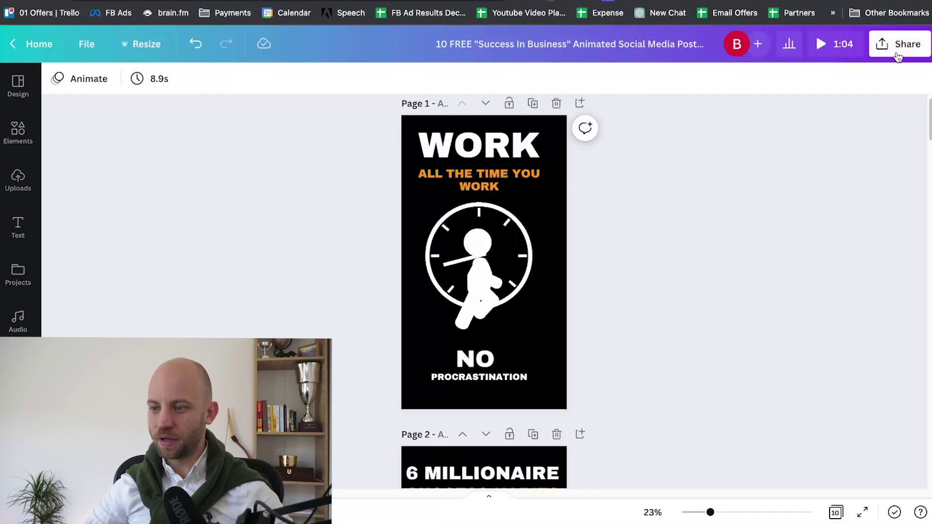
click(899, 46)
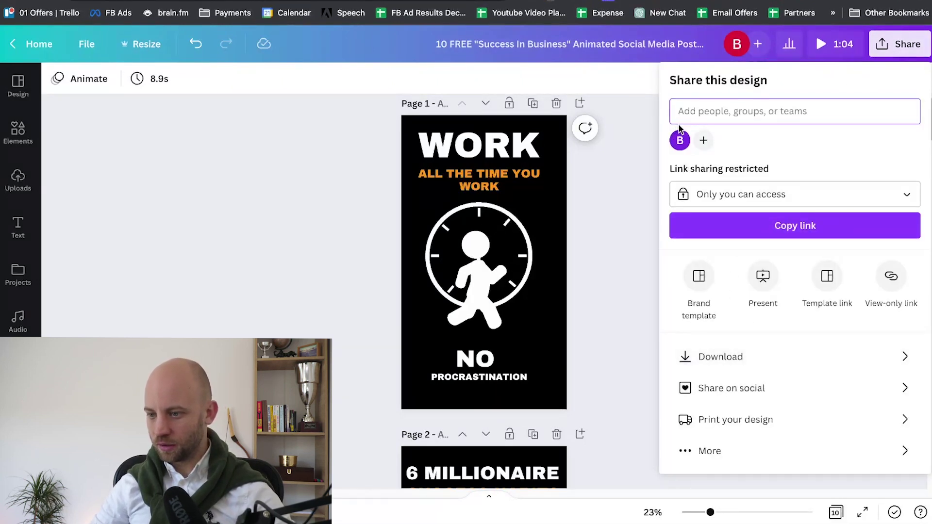
click(824, 346)
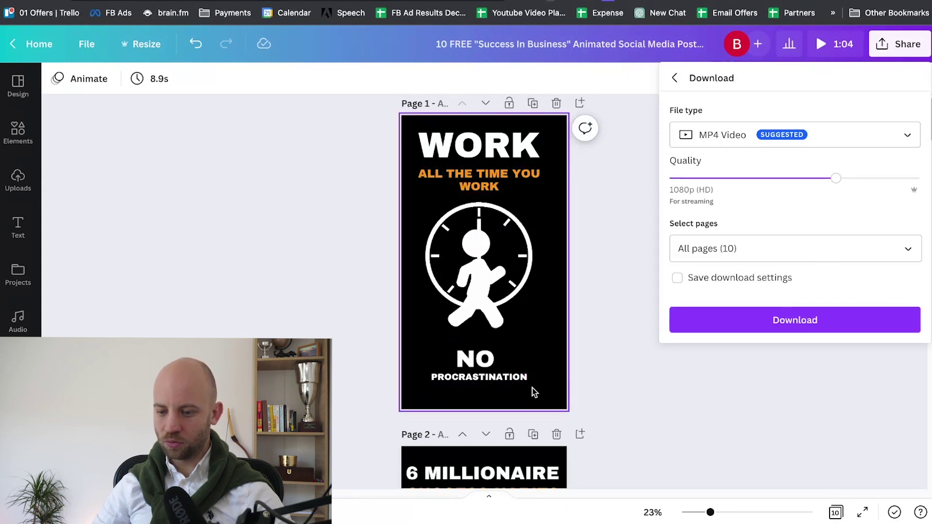
Restrict the MP4 export to Page 1 and Page 2 instead of all 10 pages
scroll(345, 331, down, 6)
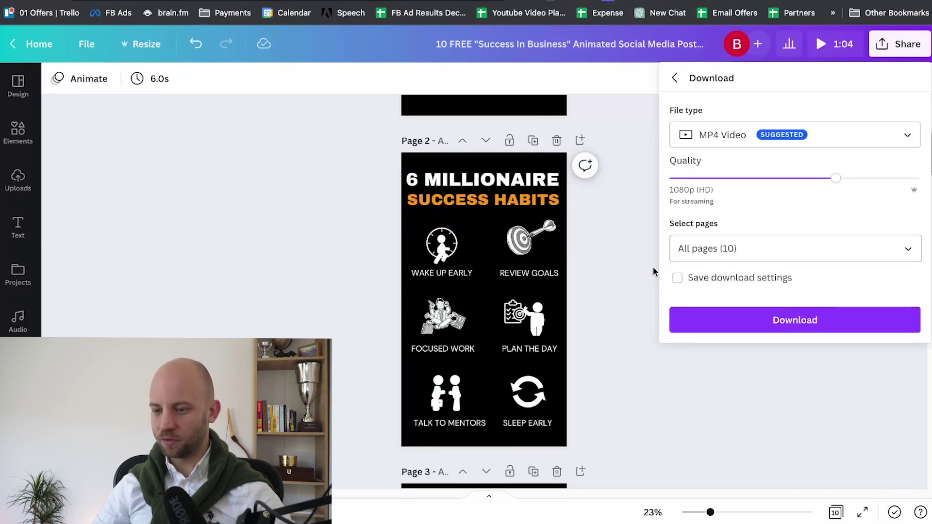
click(761, 247)
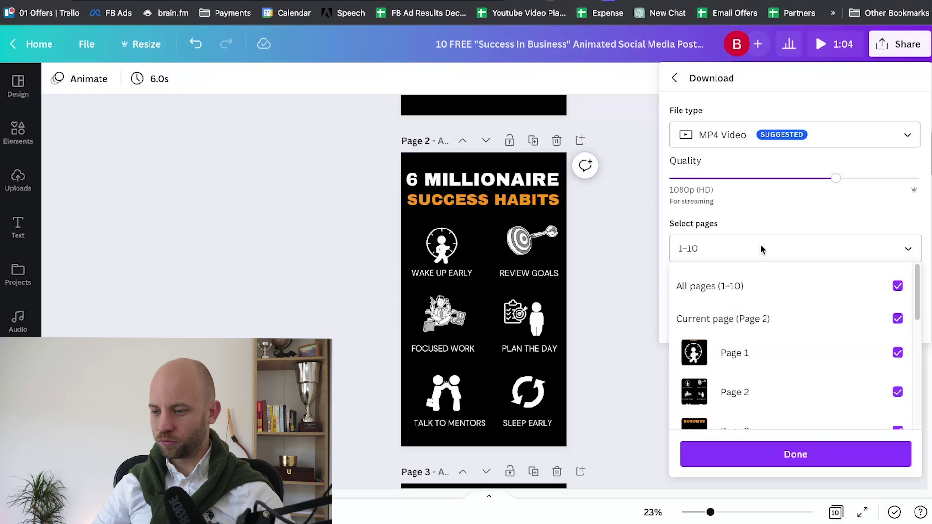
click(898, 288)
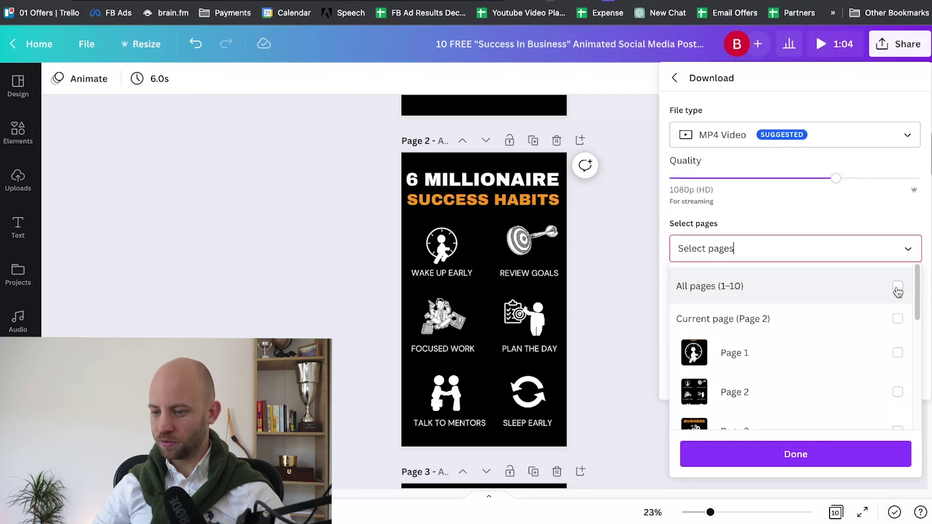
click(898, 354)
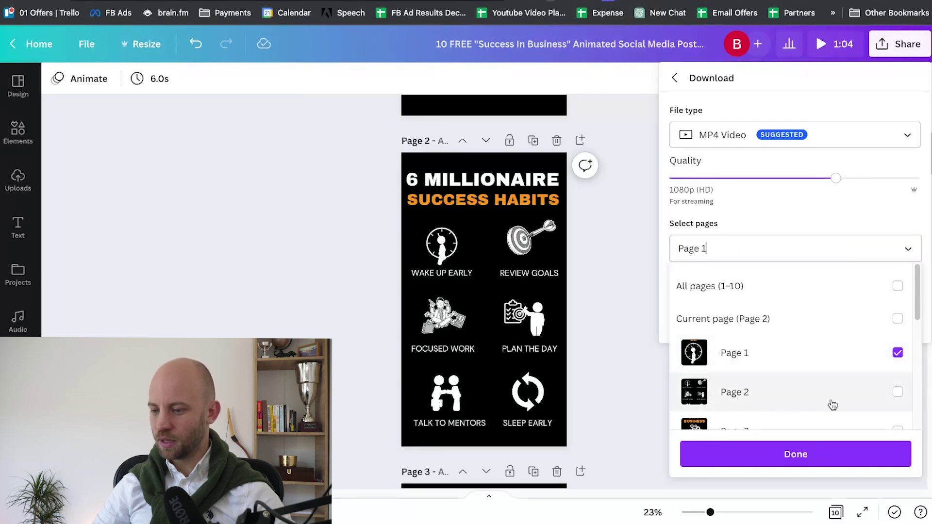
click(898, 392)
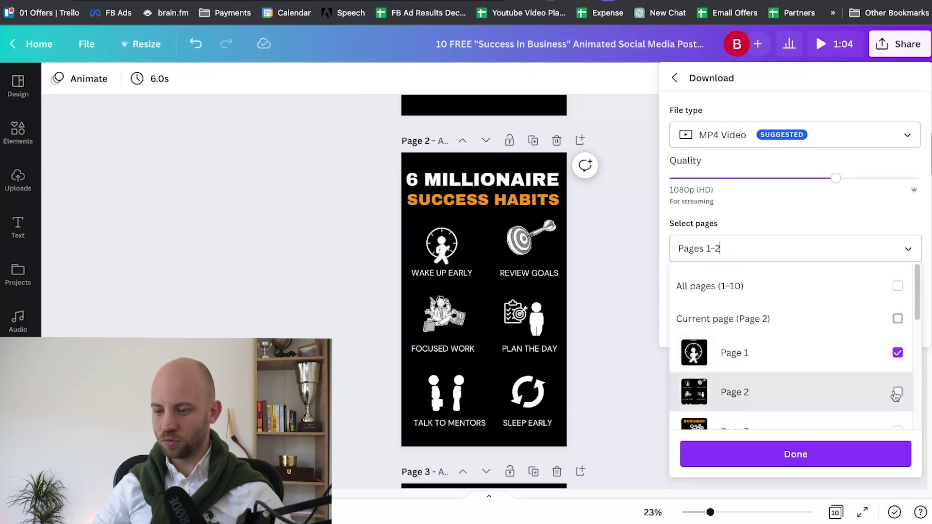
click(786, 456)
scroll(291, 281, up, 5)
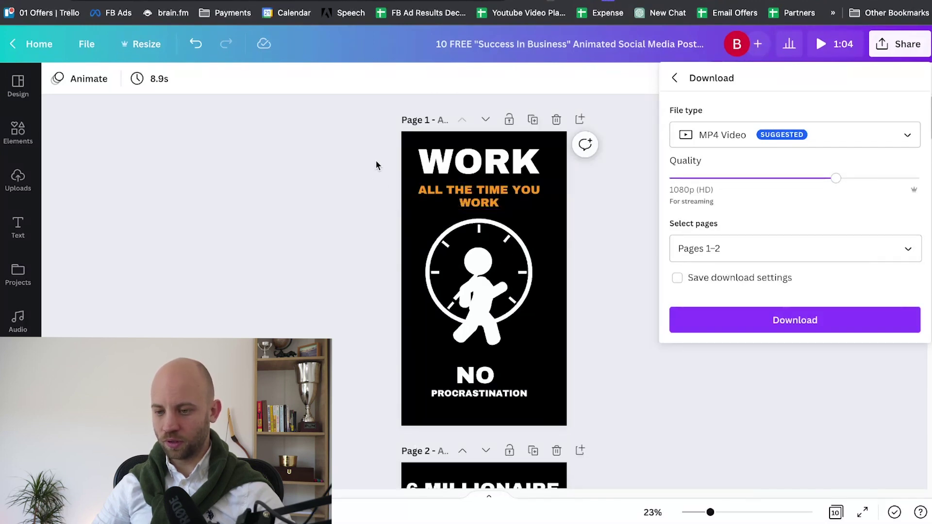
Start the 1080p (HD) MP4 download of pages 1–2 of the tall WORK design
scroll(360, 315, down, 5)
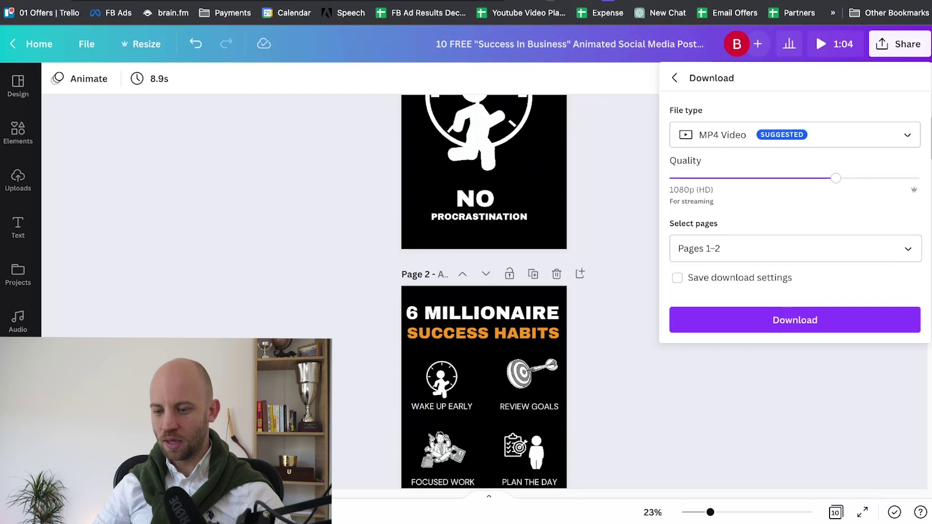
scroll(612, 280, down, 2)
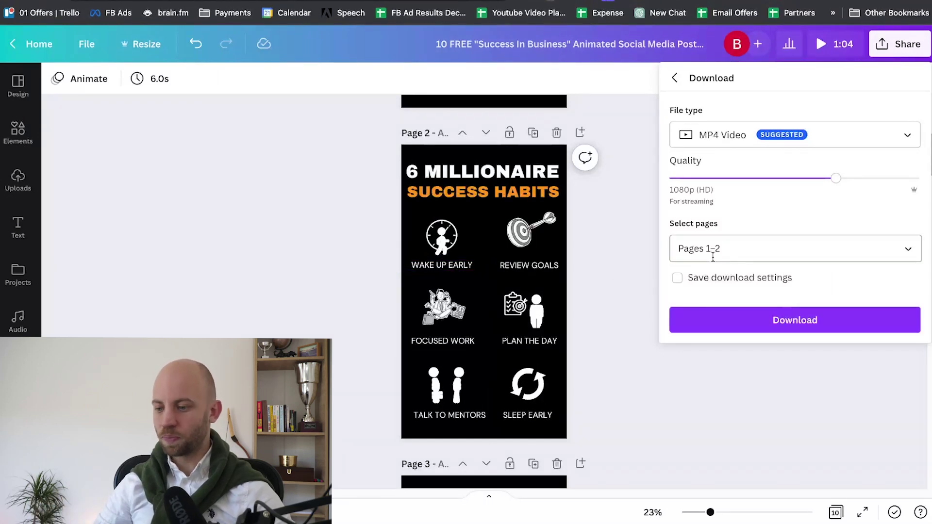
click(784, 327)
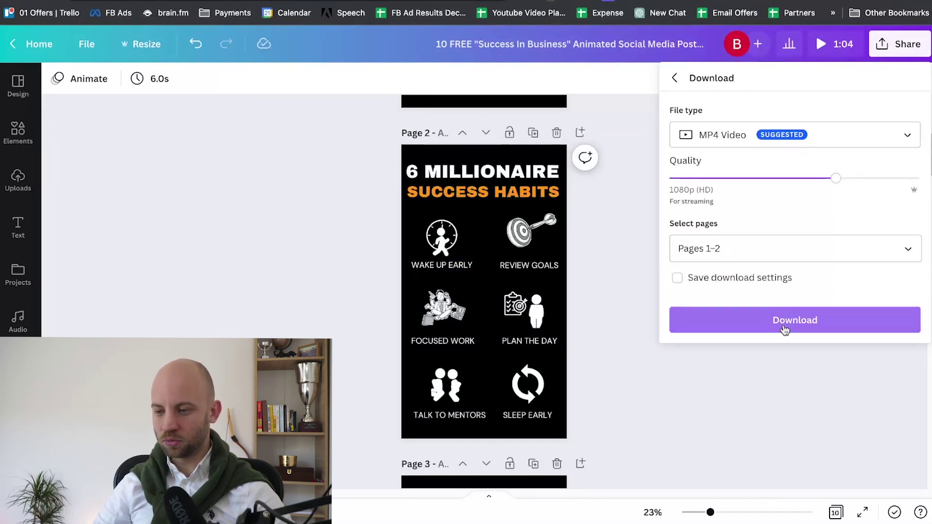
click(785, 330)
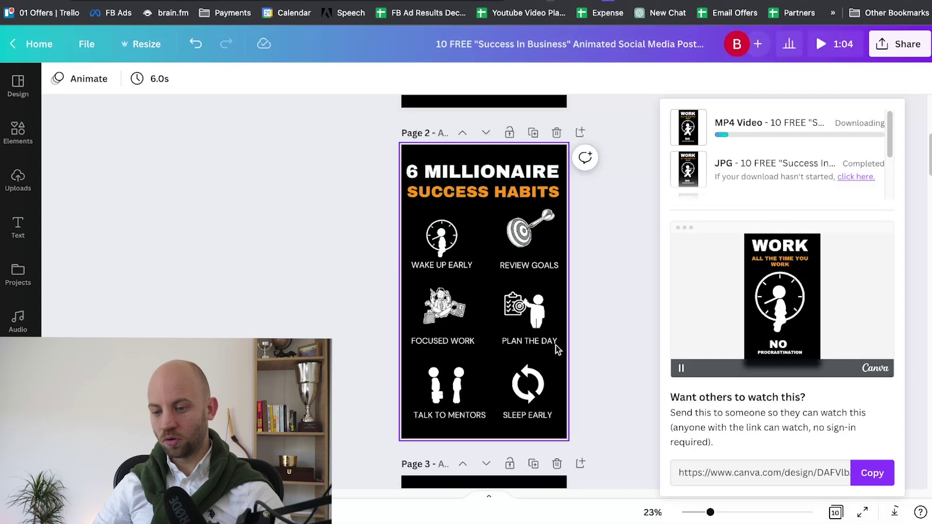
scroll(379, 262, up, 6)
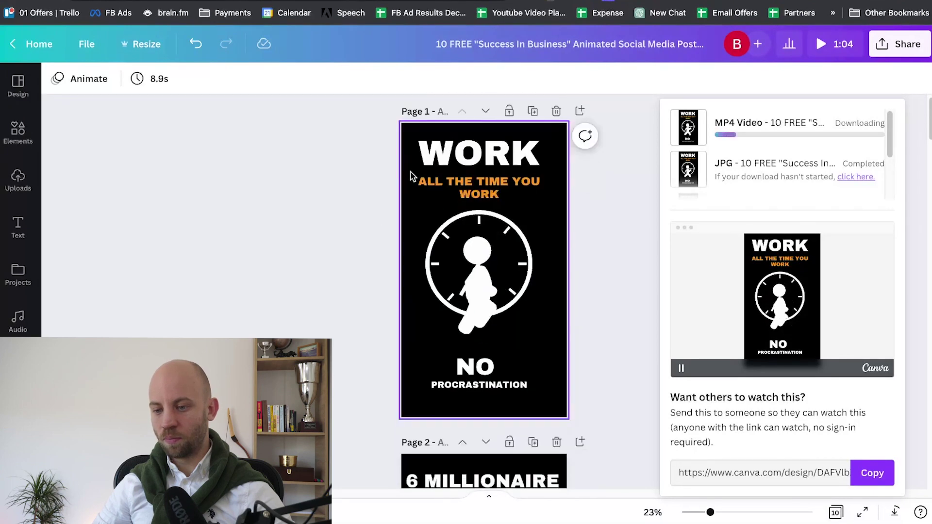
scroll(389, 311, down, 5)
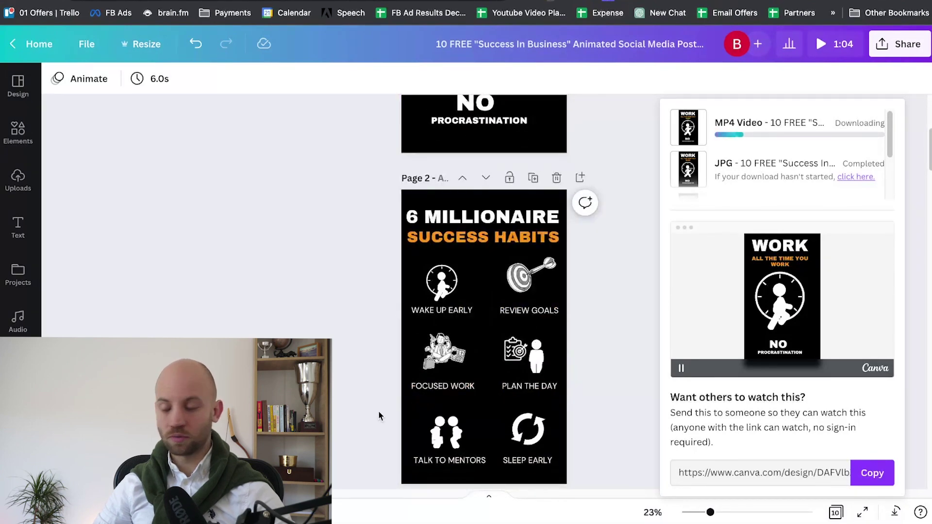